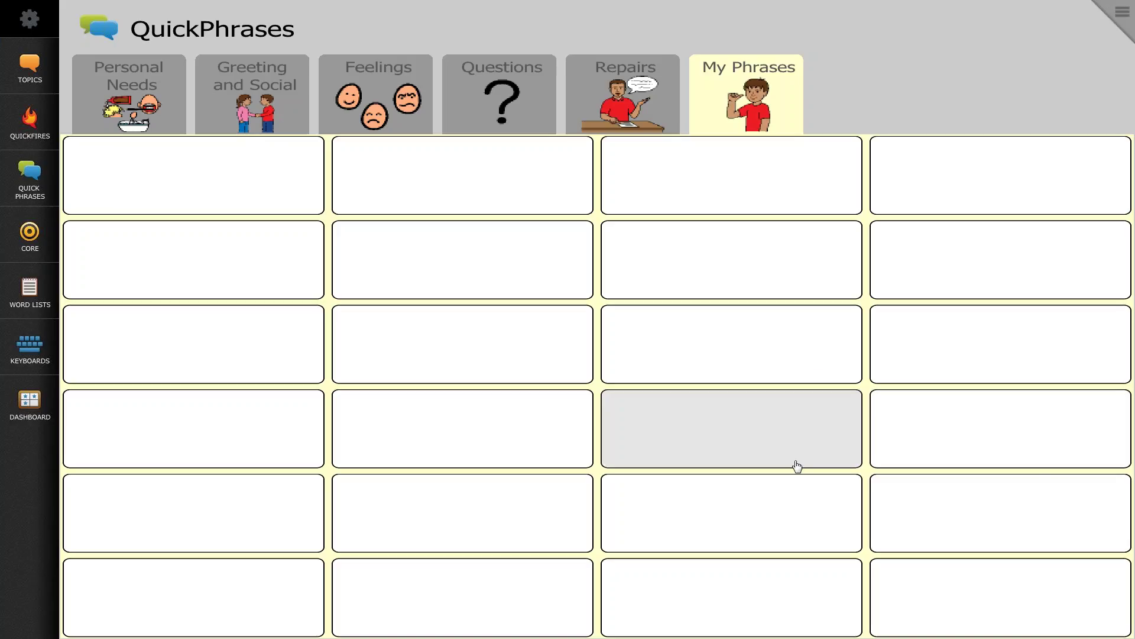
Enter Modify Mode and open the first empty tile on My Phrases for editing.
{"action": "left_click", "coordinate": [1123, 18]}
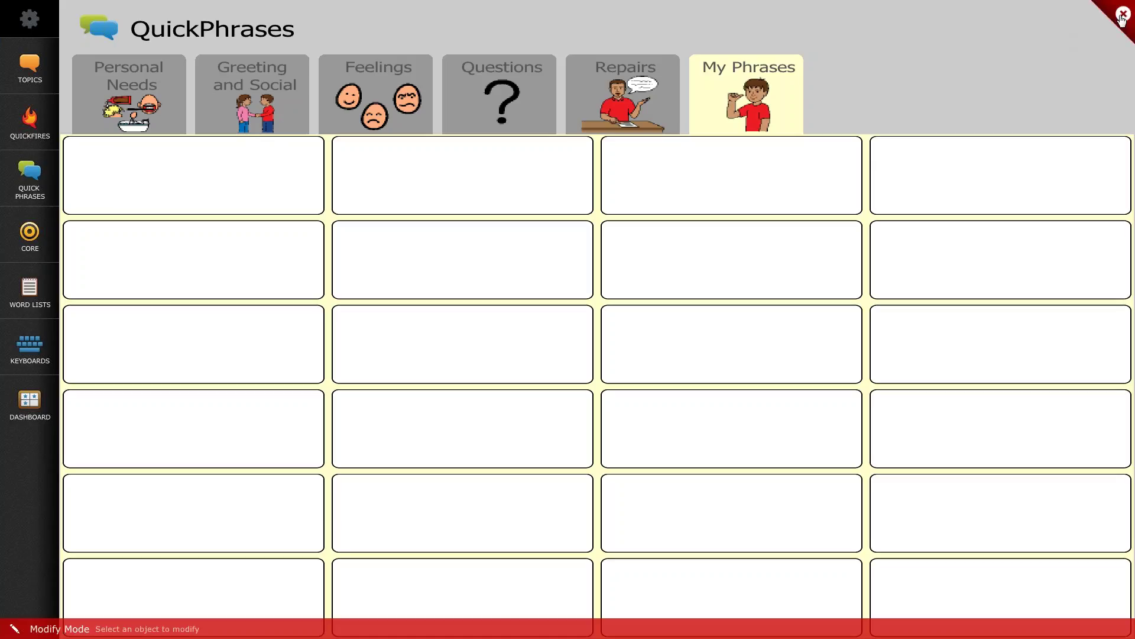
{"action": "left_click", "coordinate": [191, 191]}
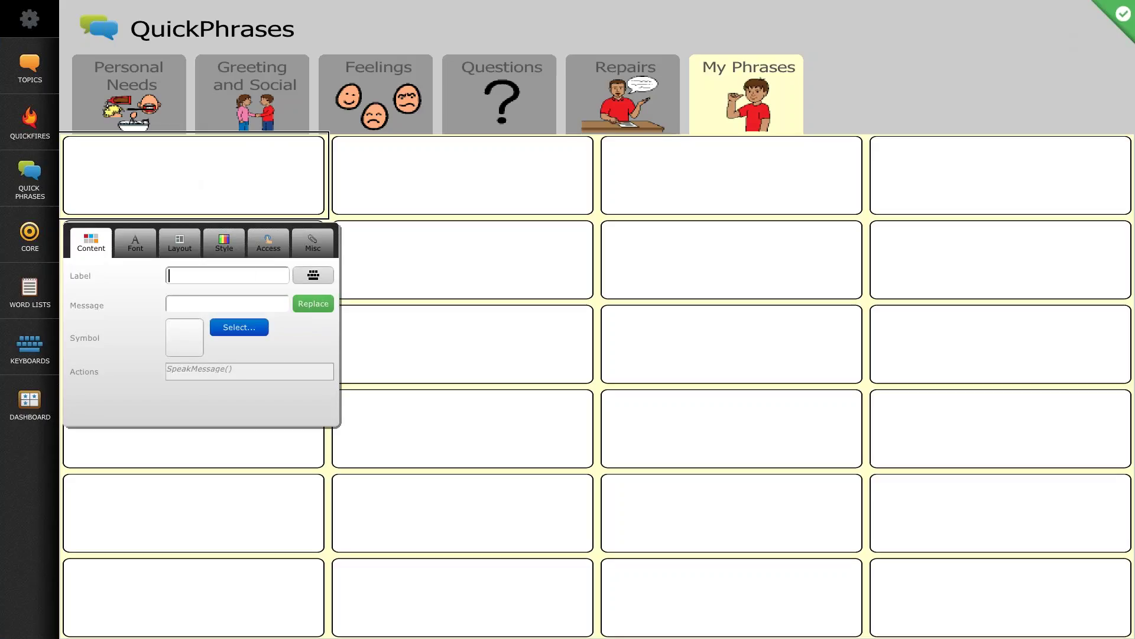
Enter 'Super bowl' as the tile's label using the on-screen keyboard.
{"action": "left_click", "coordinate": [312, 277]}
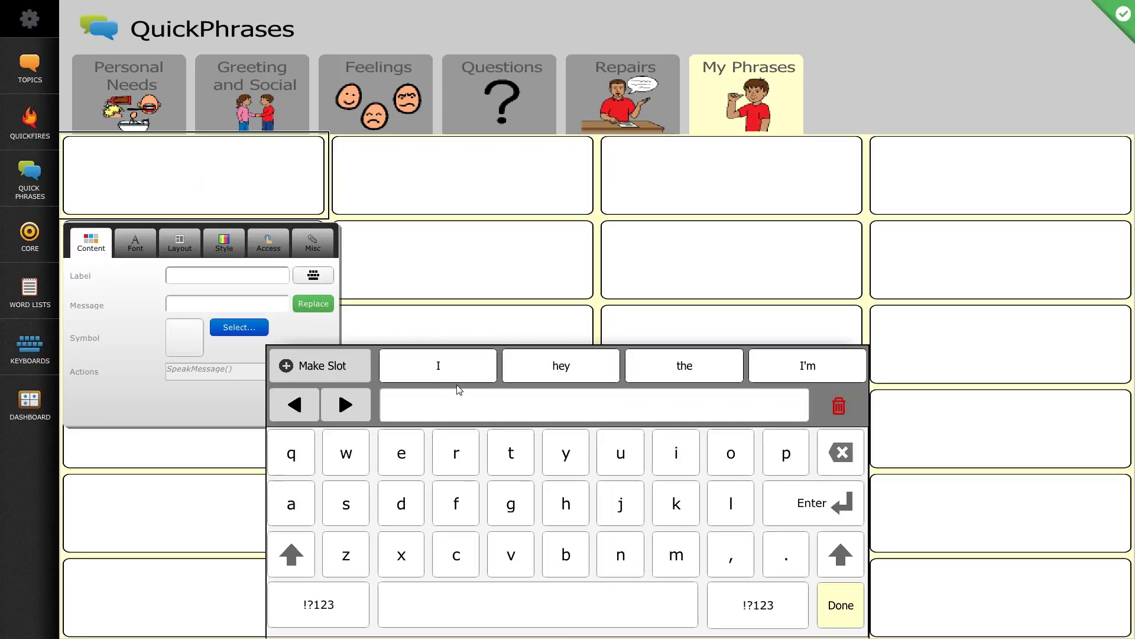
{"action": "left_click", "coordinate": [306, 559]}
{"action": "left_click", "coordinate": [340, 517]}
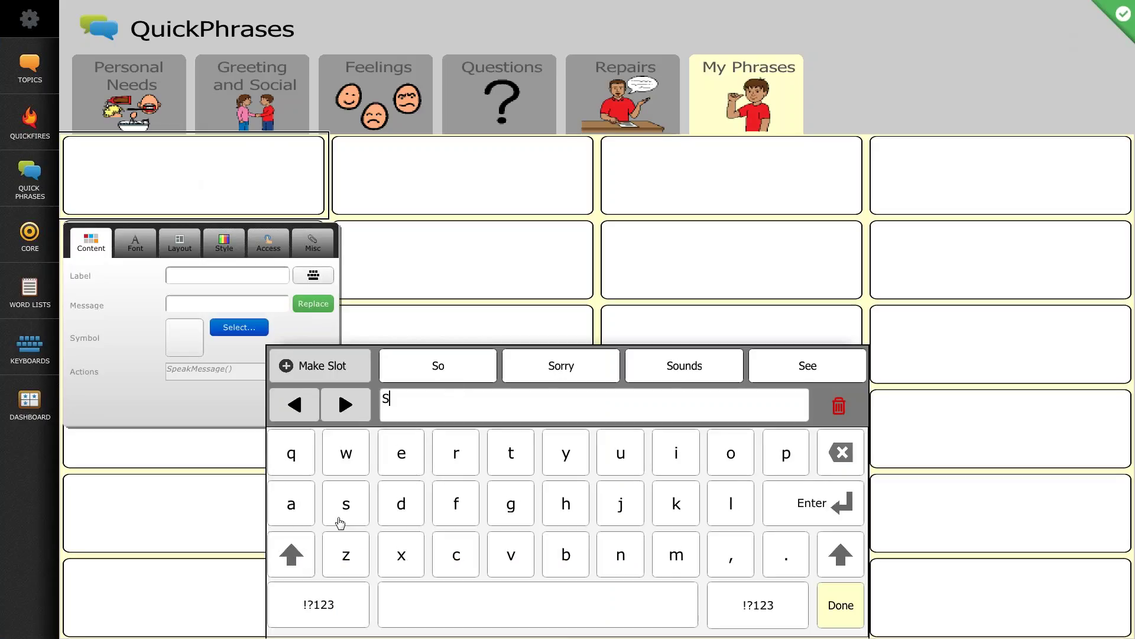
{"action": "left_click", "coordinate": [621, 452]}
{"action": "left_click", "coordinate": [786, 452]}
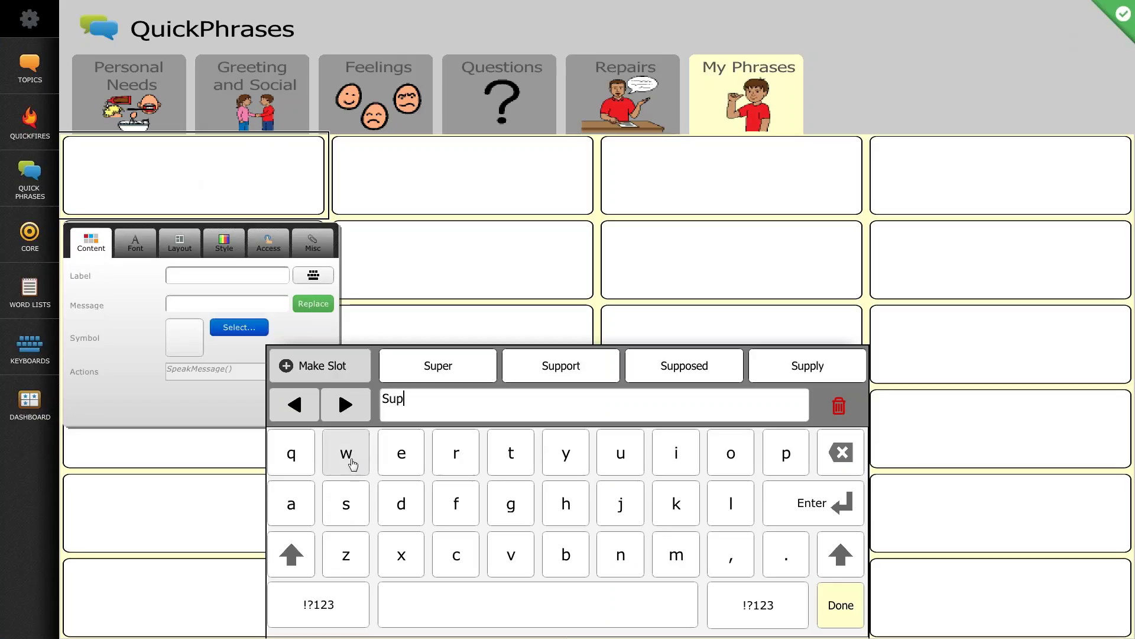
{"action": "left_click", "coordinate": [401, 453]}
{"action": "left_click", "coordinate": [456, 453]}
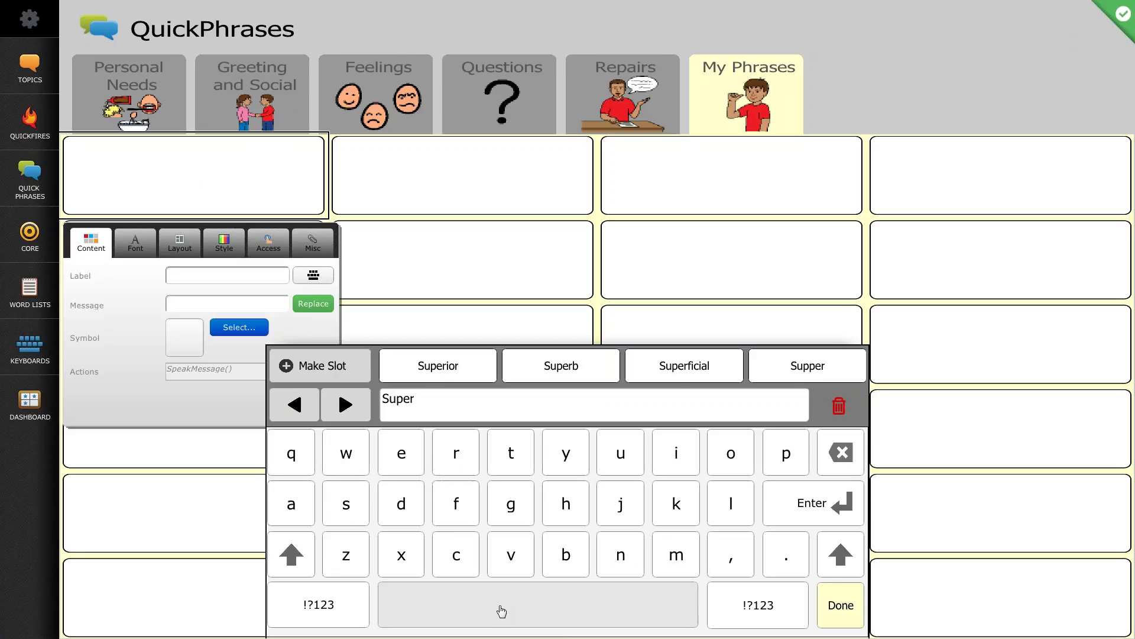
{"action": "left_click", "coordinate": [565, 554]}
{"action": "left_click", "coordinate": [731, 452]}
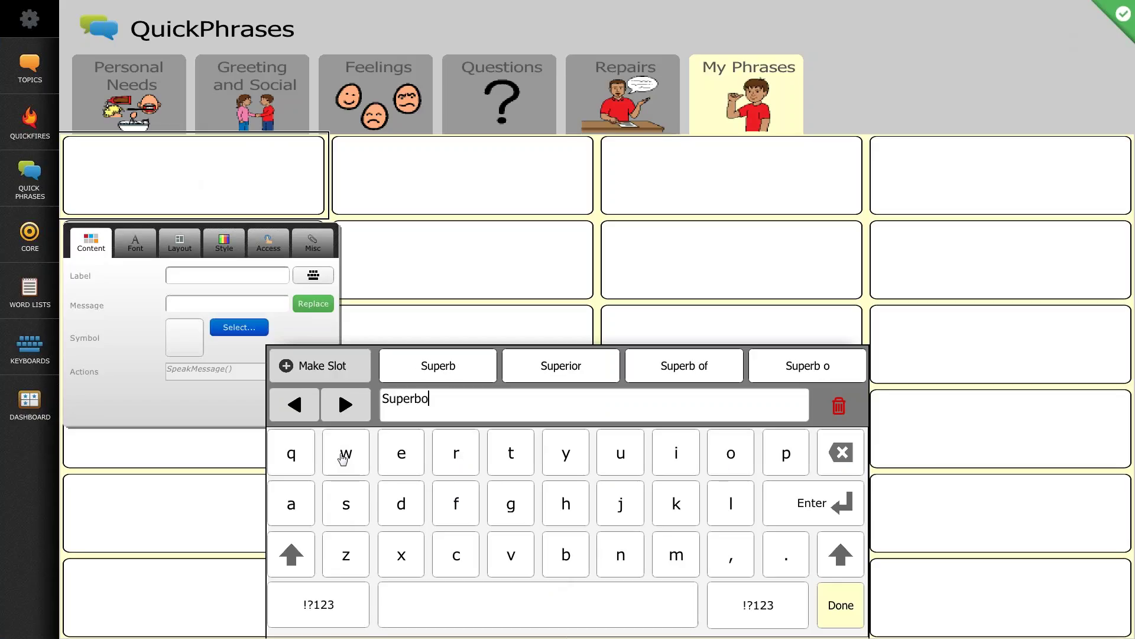
{"action": "left_click", "coordinate": [346, 453]}
{"action": "left_click", "coordinate": [731, 503]}
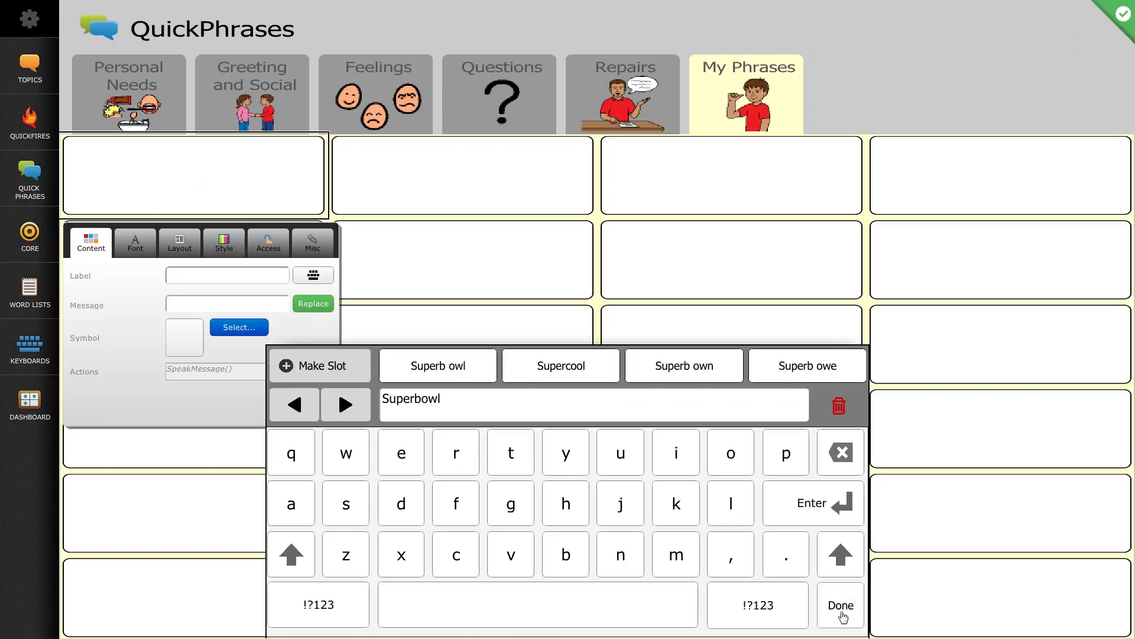
{"action": "left_click", "coordinate": [415, 400]}
{"action": "left_click", "coordinate": [538, 603]}
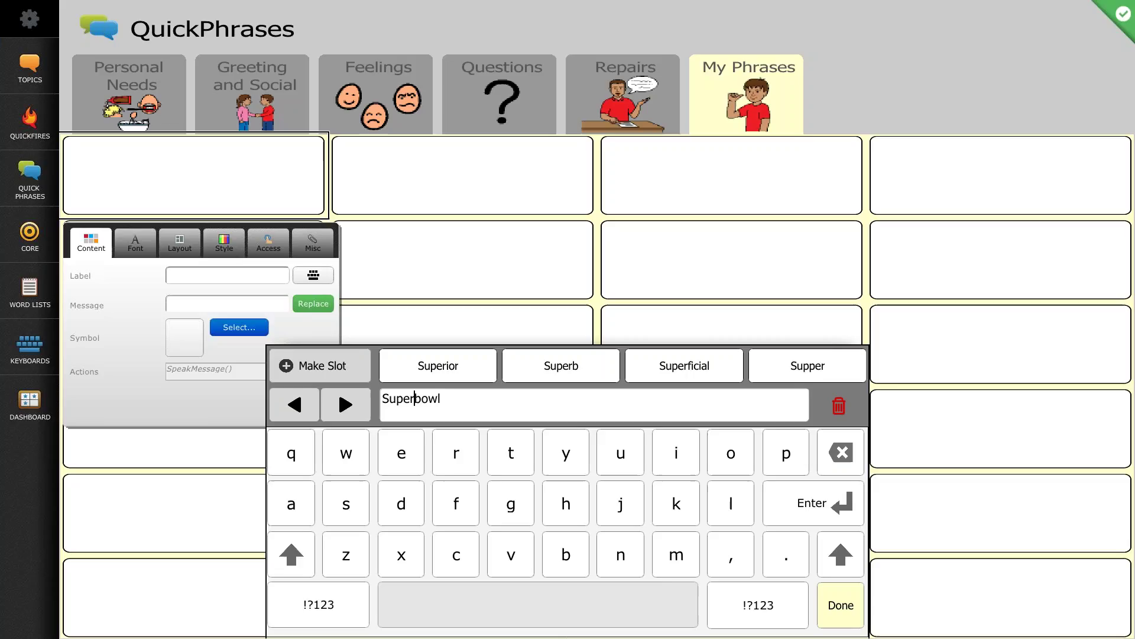
{"action": "left_click", "coordinate": [840, 605]}
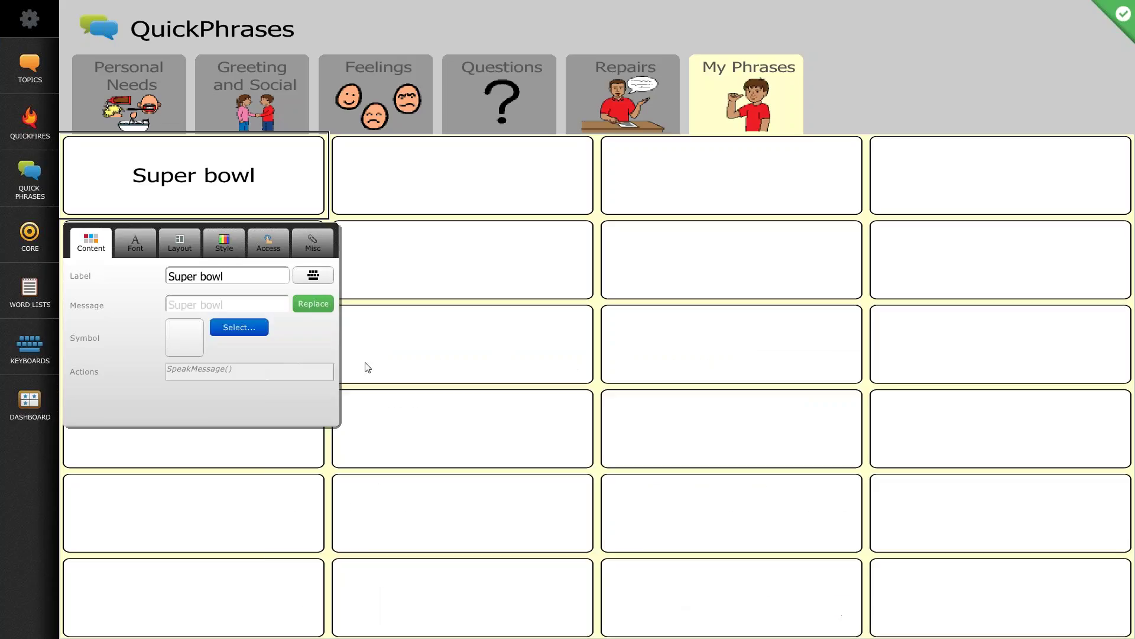
Search the symbols for 'super bowl' and assign the stadium-with-football symbol to the tile.
{"action": "left_click", "coordinate": [233, 333]}
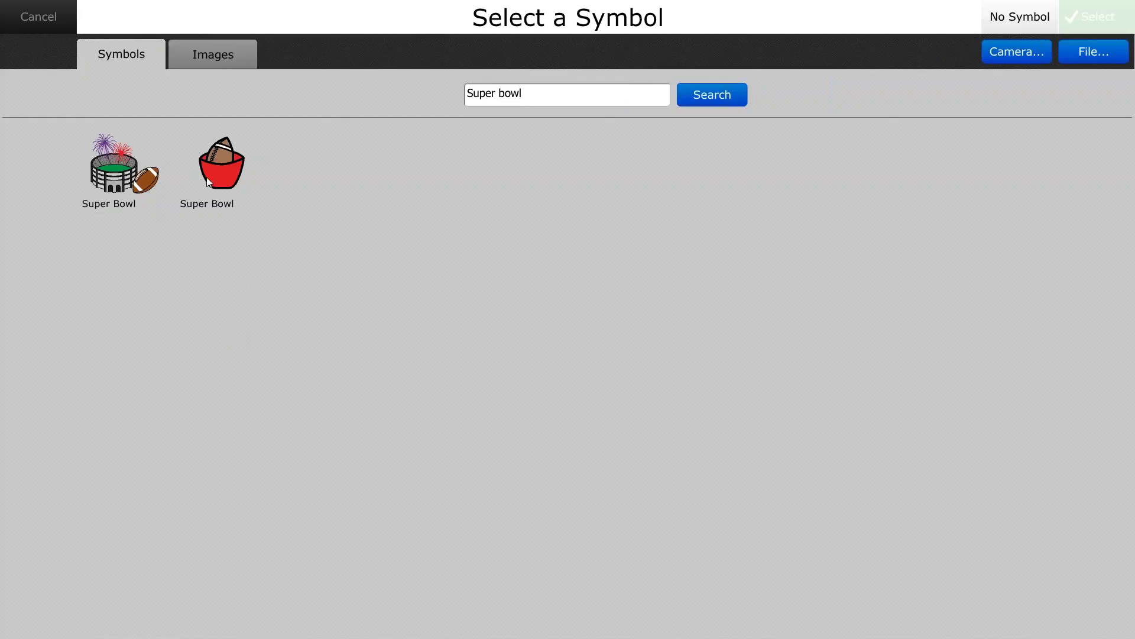
{"action": "left_click_drag", "start_coordinate": [521, 87], "coordinate": [467, 93]}
{"action": "type", "text": "football"}
{"action": "key", "text": "Return"}
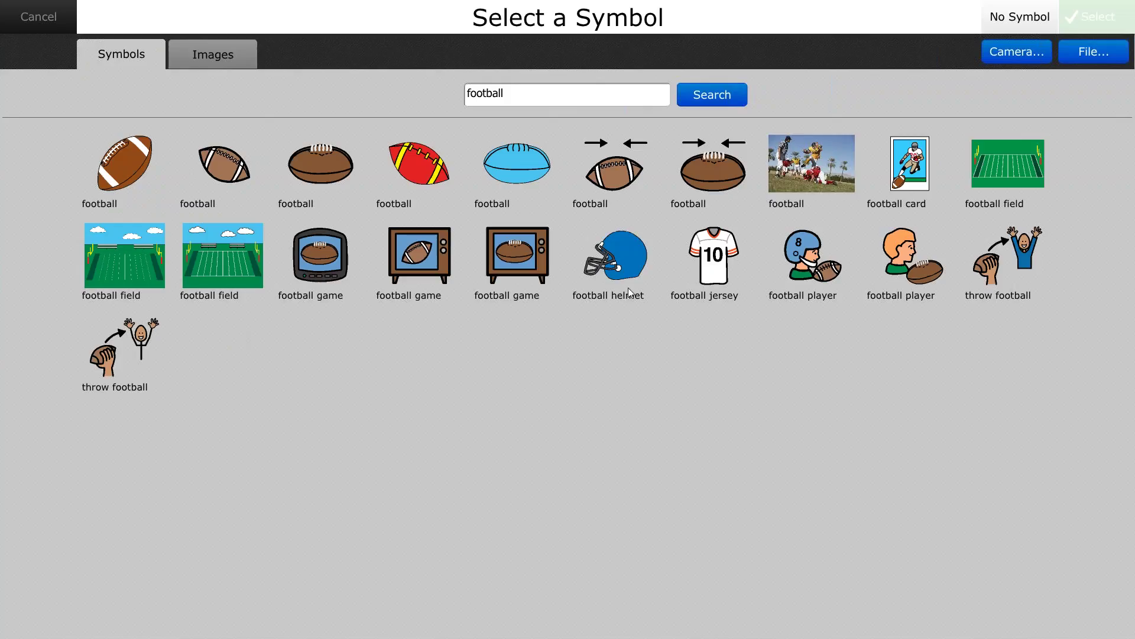
{"action": "double_click", "coordinate": [500, 95]}
{"action": "type", "text": "super bowl"}
{"action": "key", "text": "Return"}
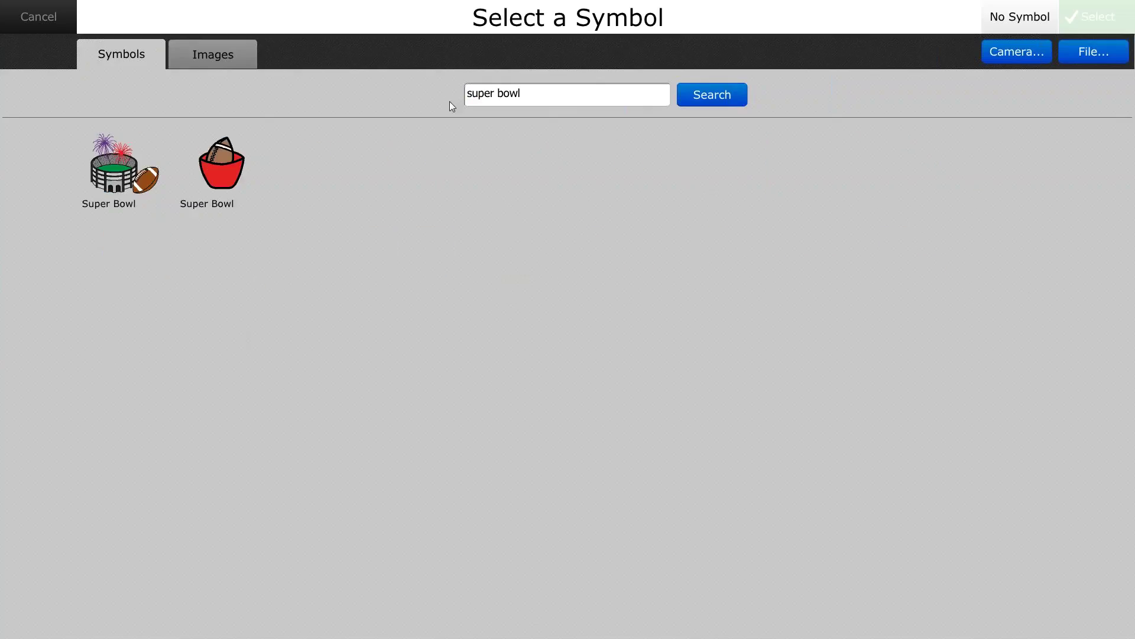
{"action": "left_click", "coordinate": [149, 196]}
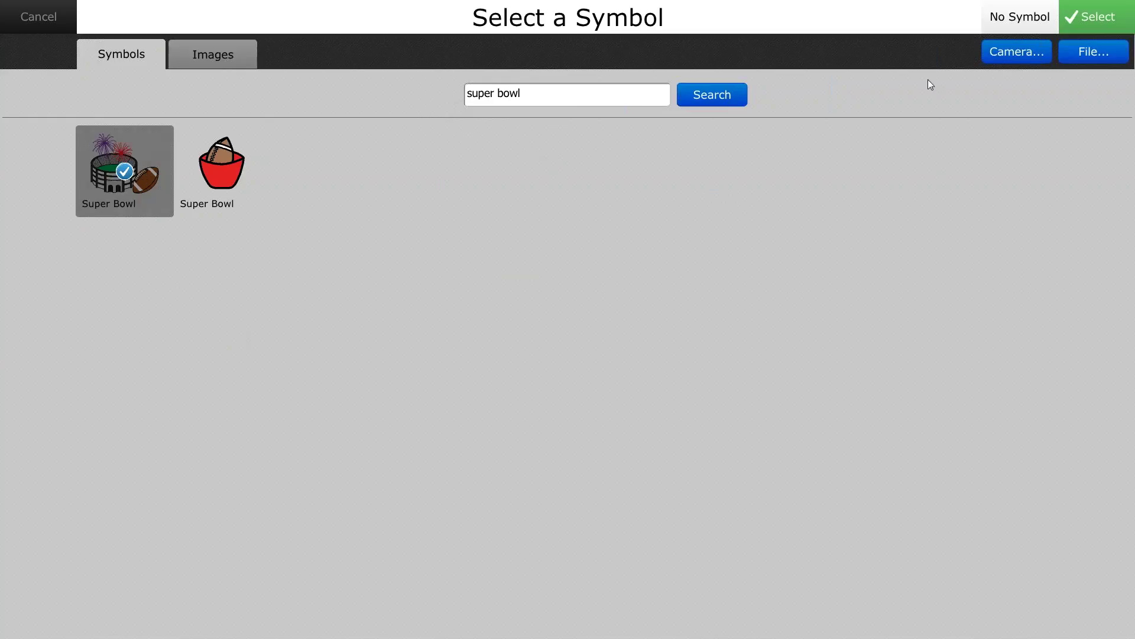
{"action": "left_click", "coordinate": [1099, 23]}
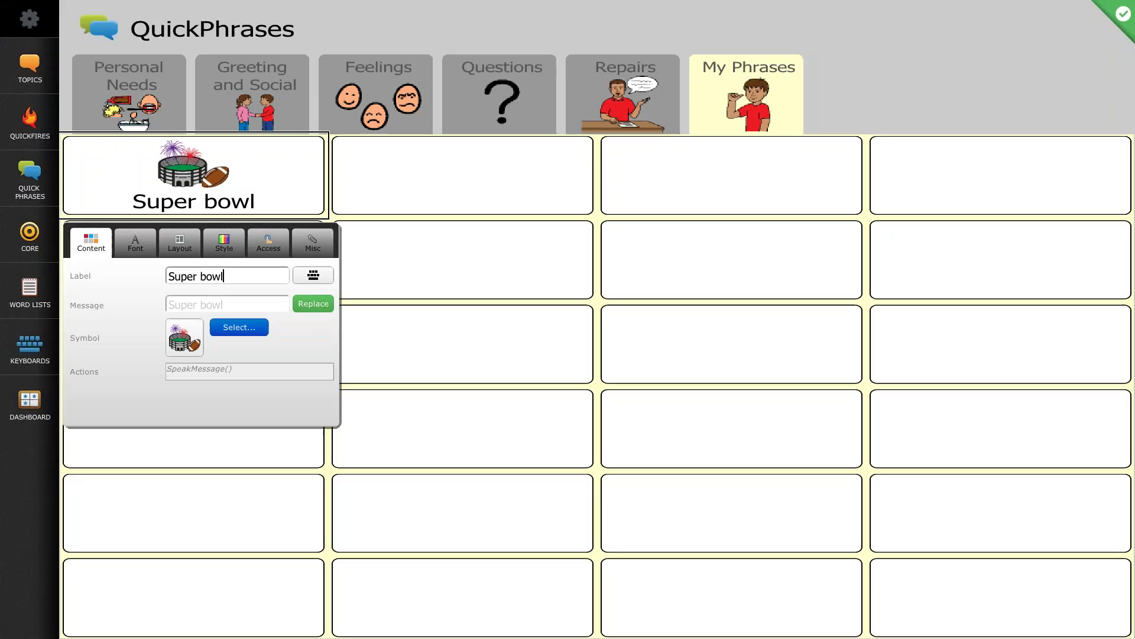
Delete the SpeakMessage() action from the tile's script and search the functions for 'play'.
{"action": "left_click", "coordinate": [251, 374]}
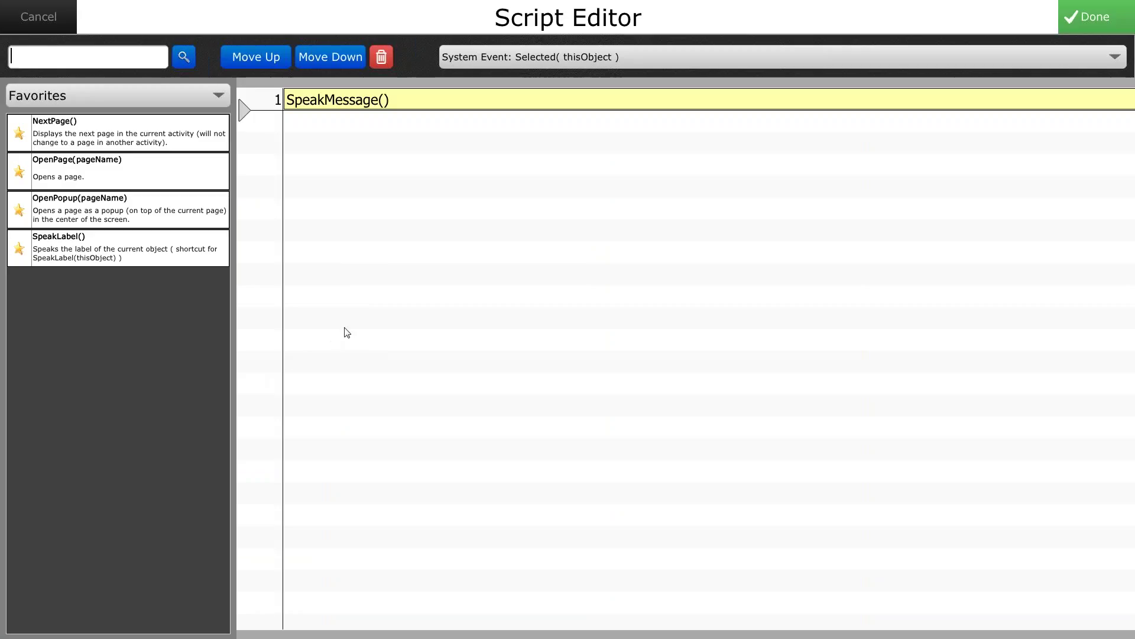
{"action": "left_click", "coordinate": [381, 58]}
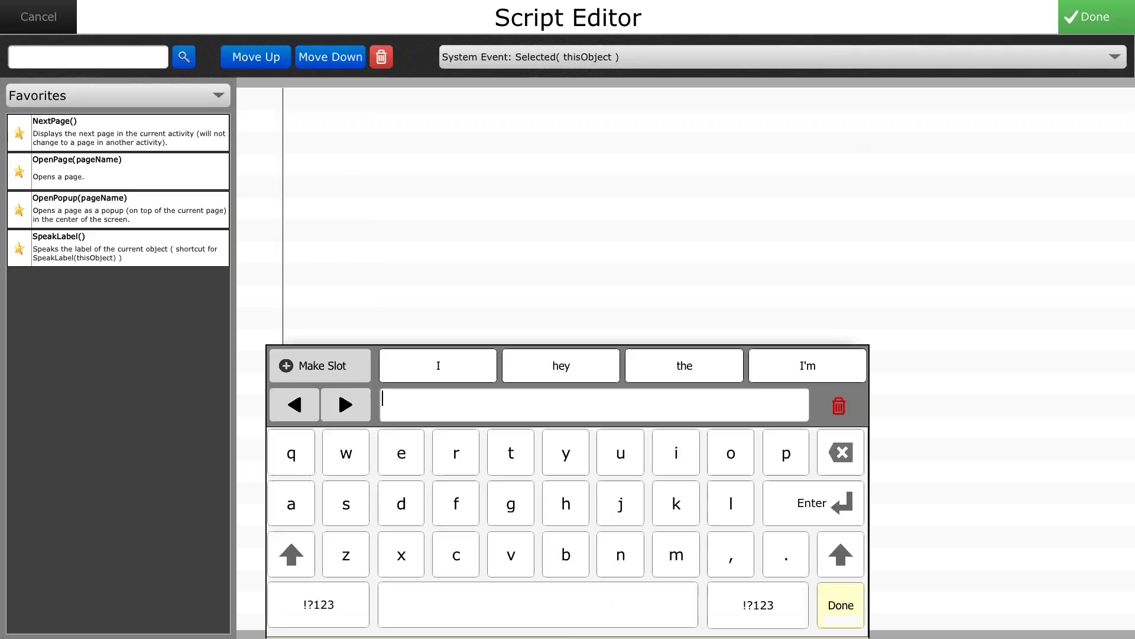
{"action": "left_click", "coordinate": [786, 452]}
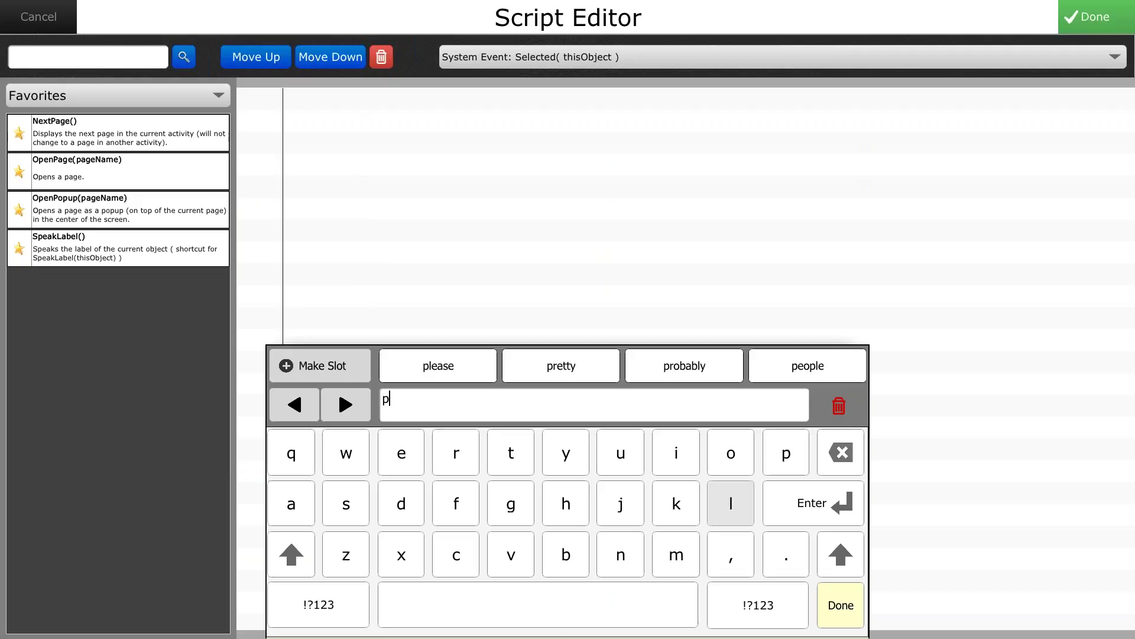
{"action": "left_click", "coordinate": [731, 503]}
{"action": "left_click", "coordinate": [291, 503]}
{"action": "left_click", "coordinate": [556, 454]}
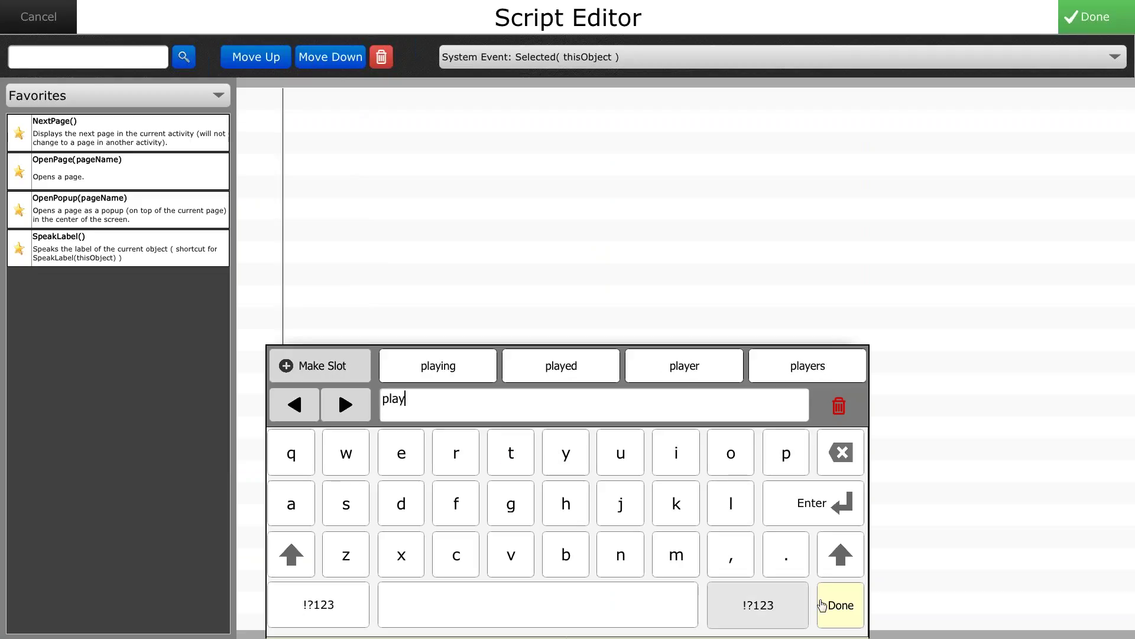
{"action": "left_click", "coordinate": [825, 606]}
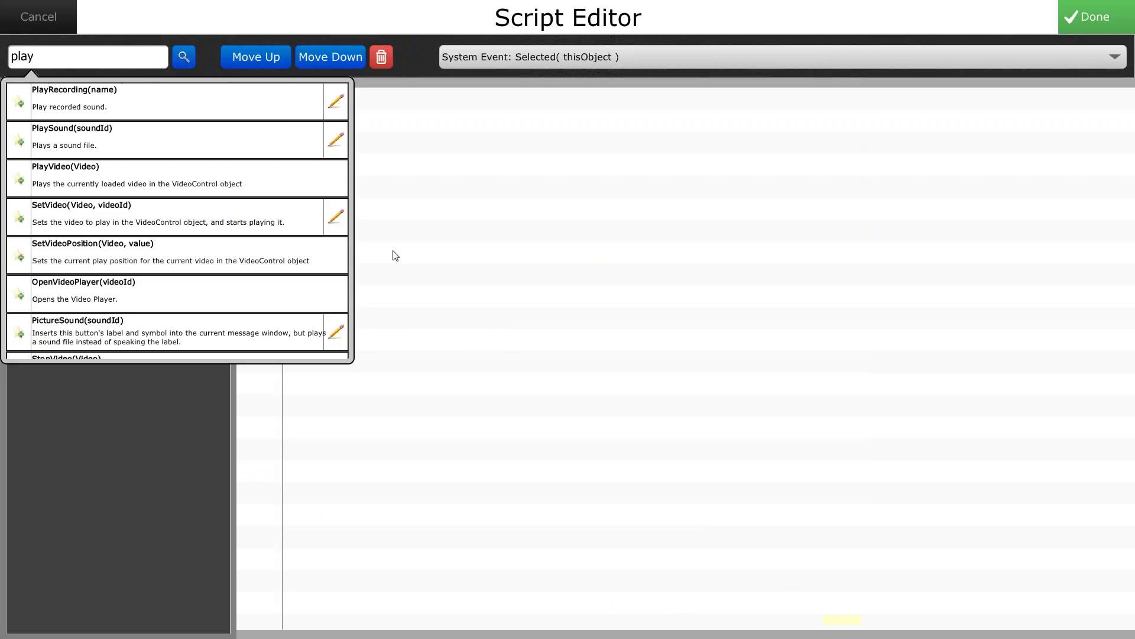
{"action": "left_click", "coordinate": [224, 251]}
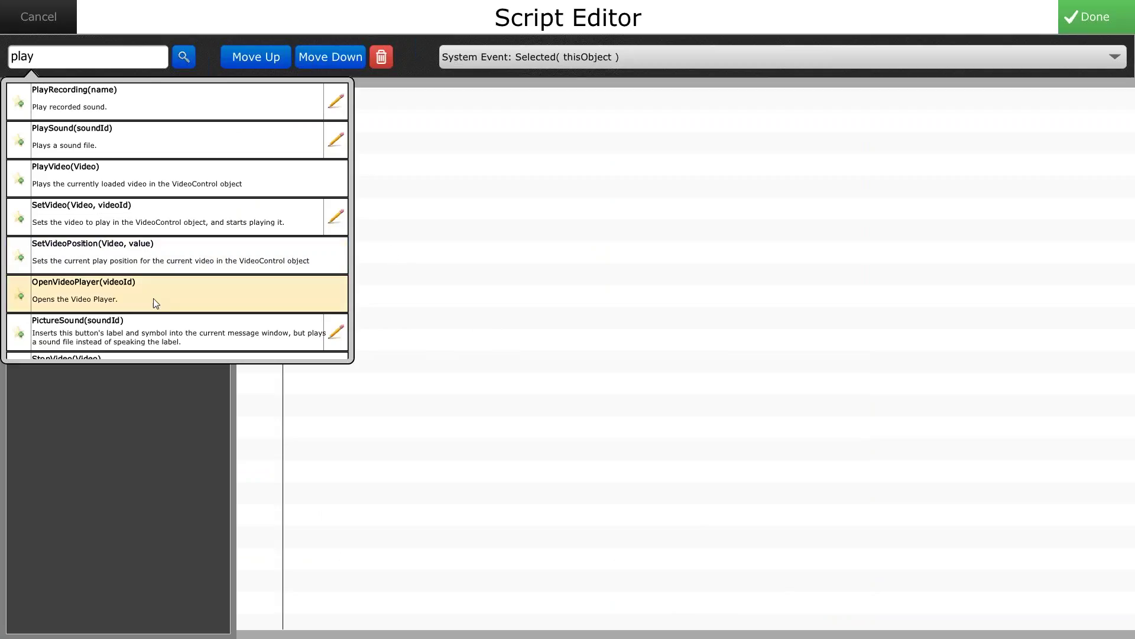
Add PlaySound, record a new voice message, then play it back to check it.
{"action": "left_click", "coordinate": [116, 142]}
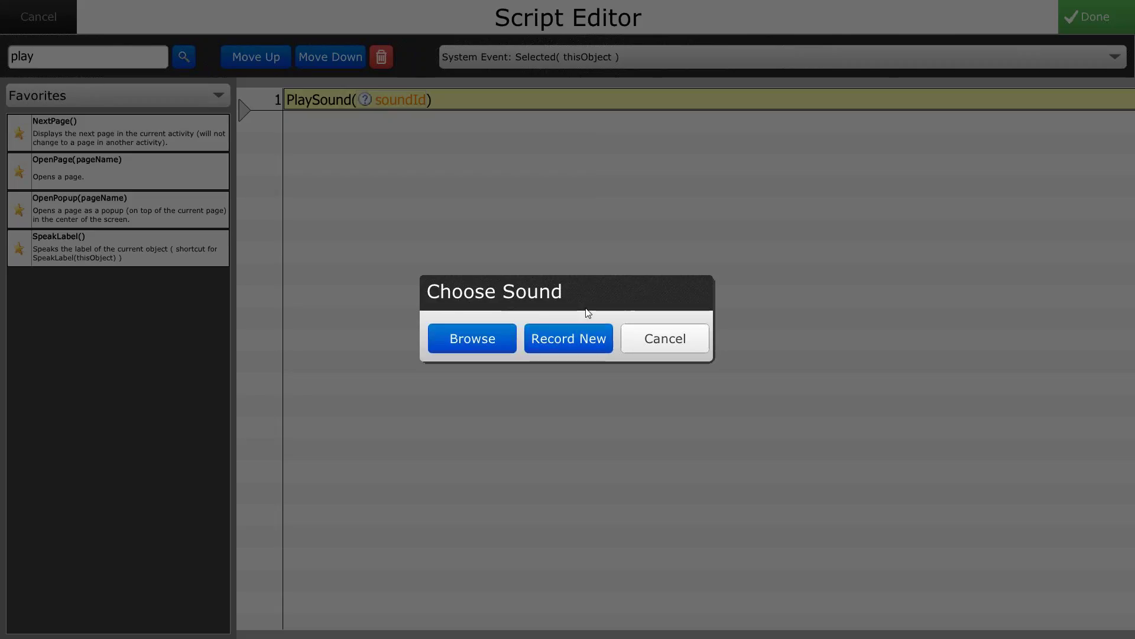
{"action": "left_click", "coordinate": [584, 343]}
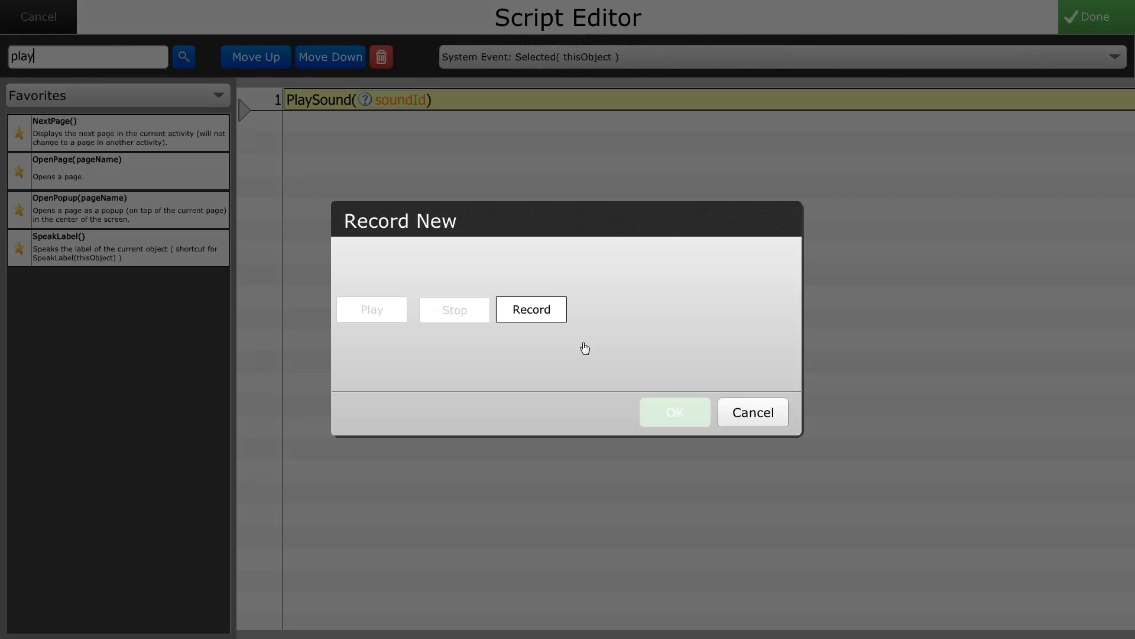
{"action": "left_click", "coordinate": [549, 318]}
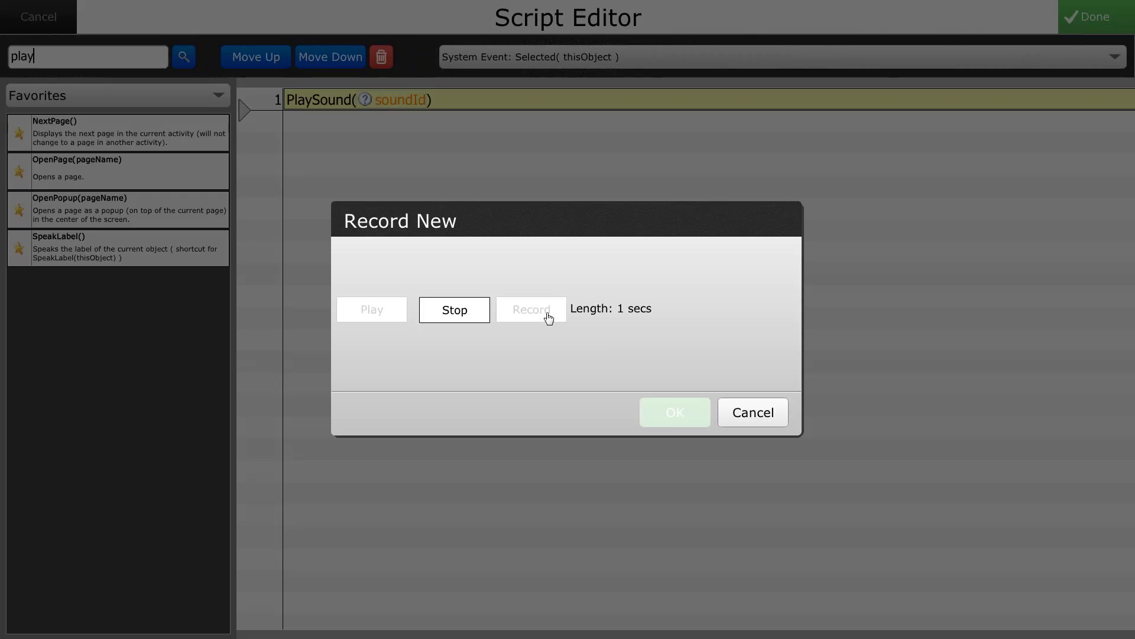
{"action": "left_click", "coordinate": [455, 310]}
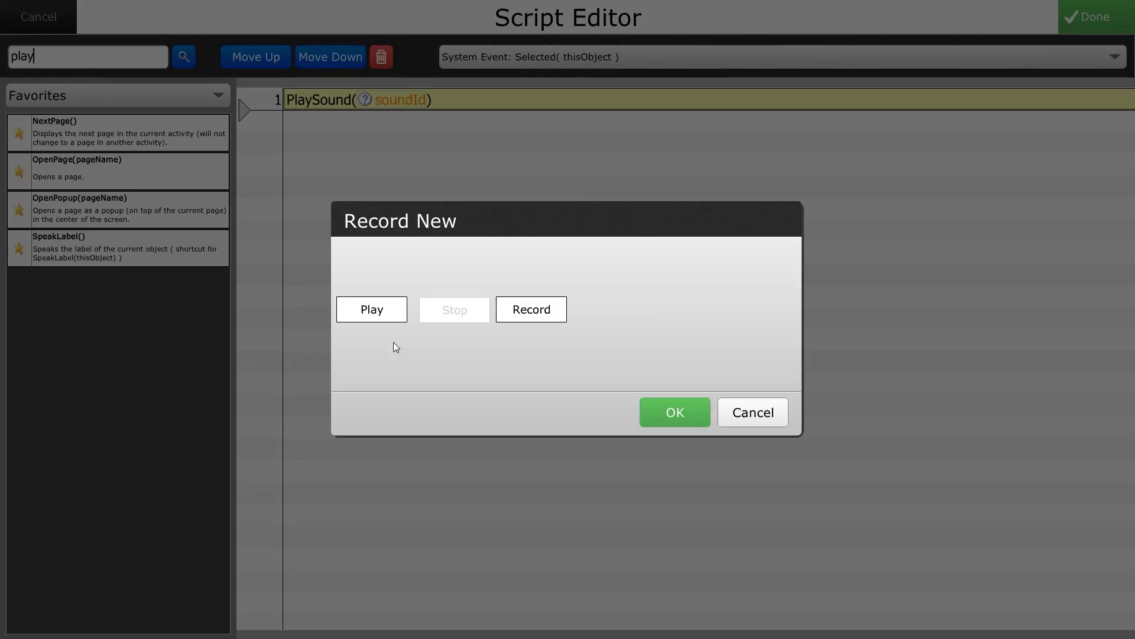
{"action": "left_click", "coordinate": [389, 313]}
Accept the recording, leave Modify Mode, and test the Super bowl tile's message.
{"action": "left_click", "coordinate": [679, 421]}
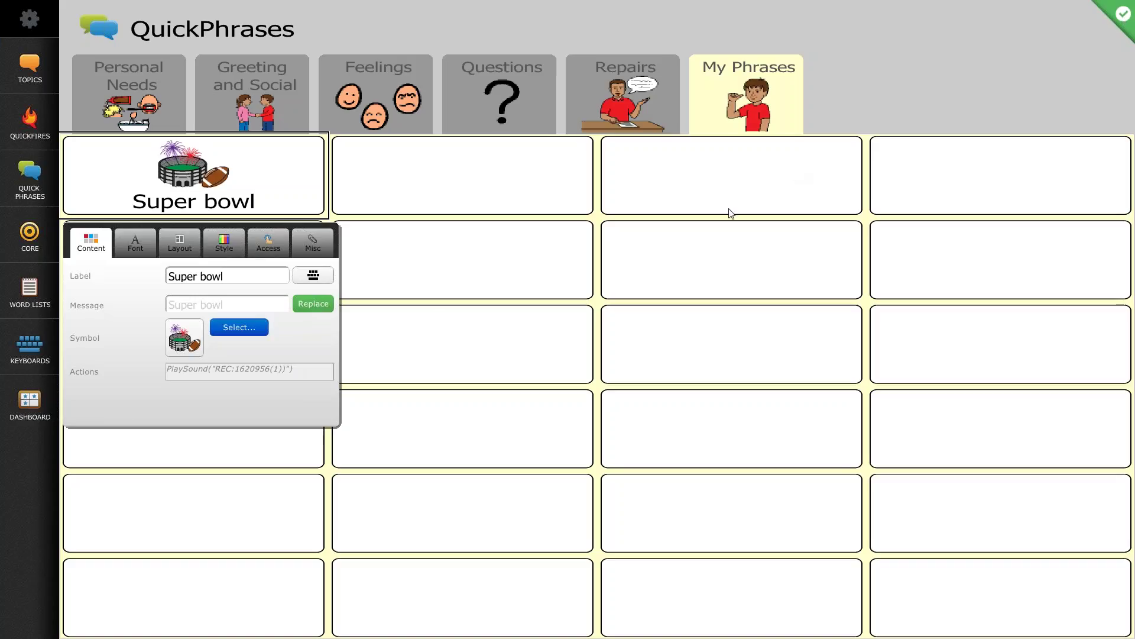
{"action": "left_click", "coordinate": [1121, 14]}
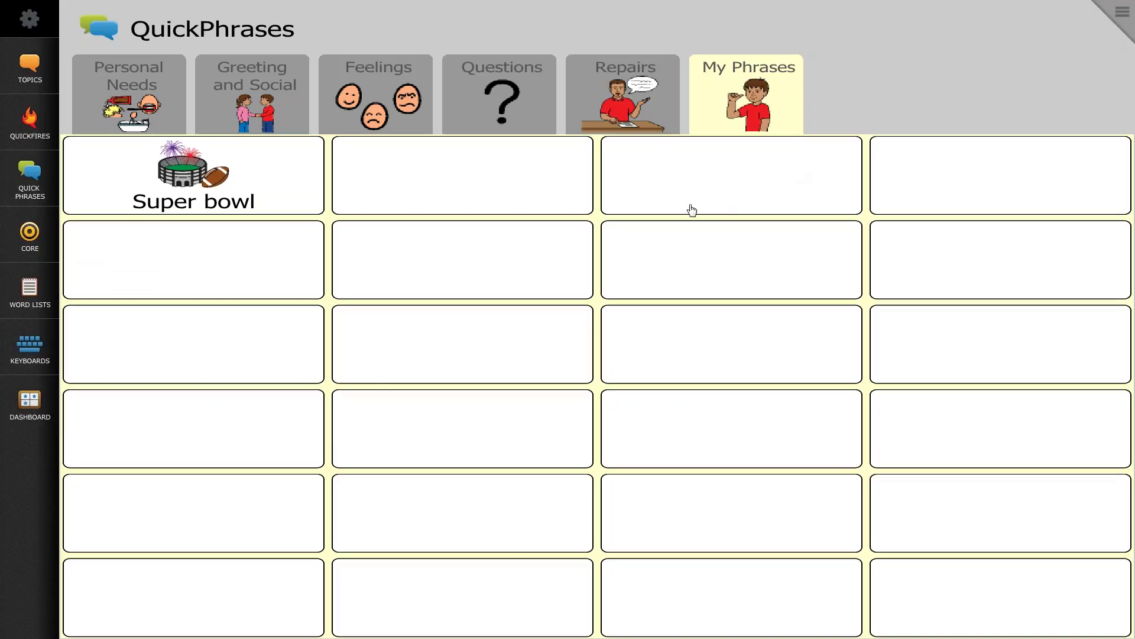
{"action": "left_click", "coordinate": [269, 187]}
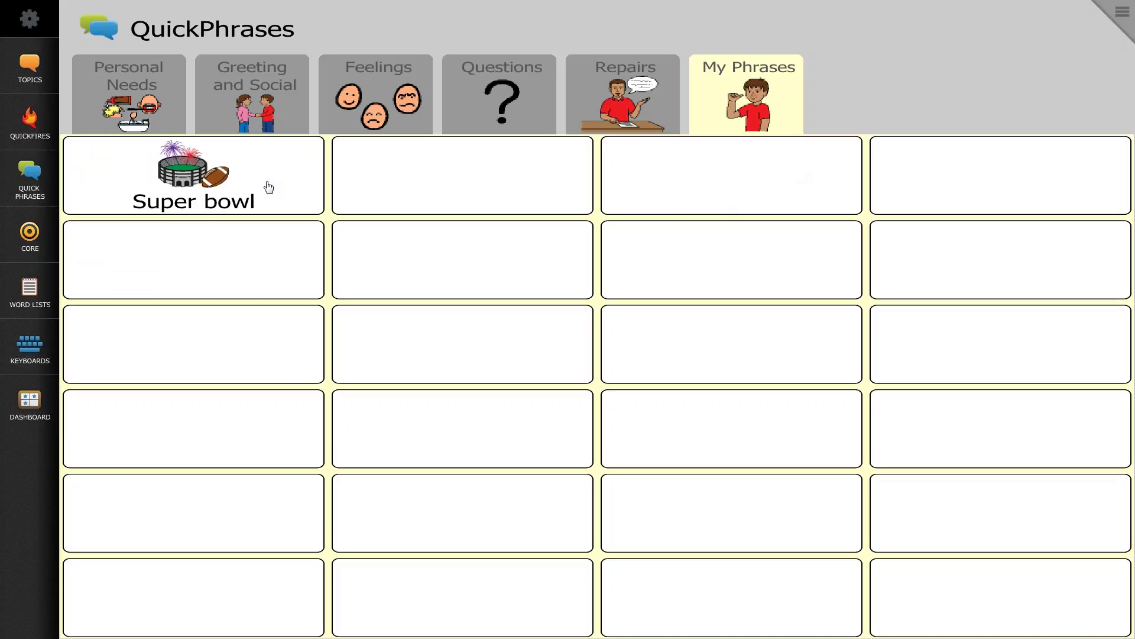